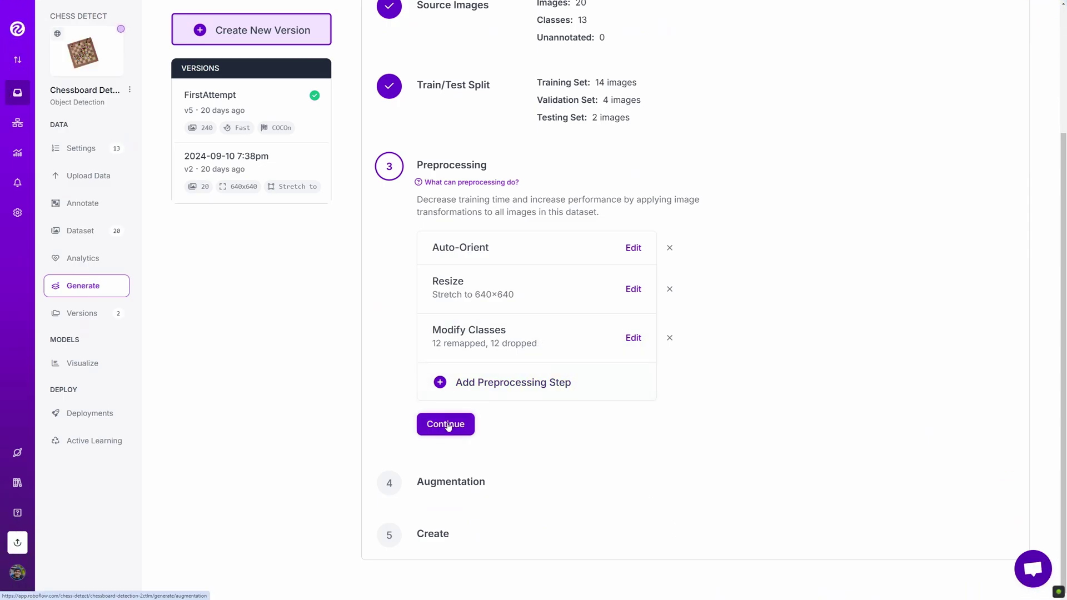
{"action": "left_click", "coordinate": [449, 426]}
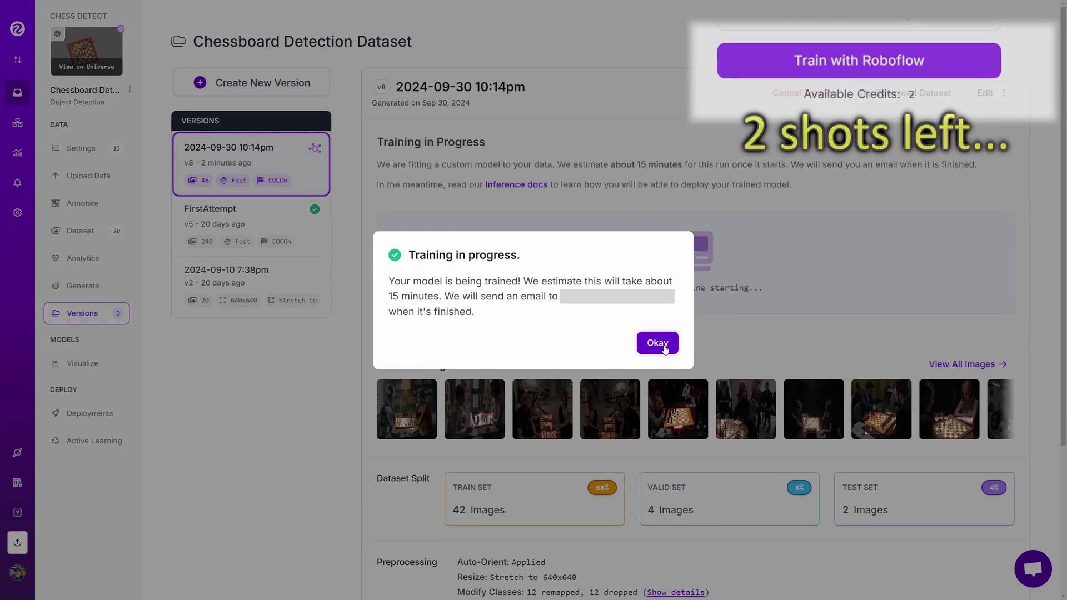
{"action": "left_click", "coordinate": [664, 348]}
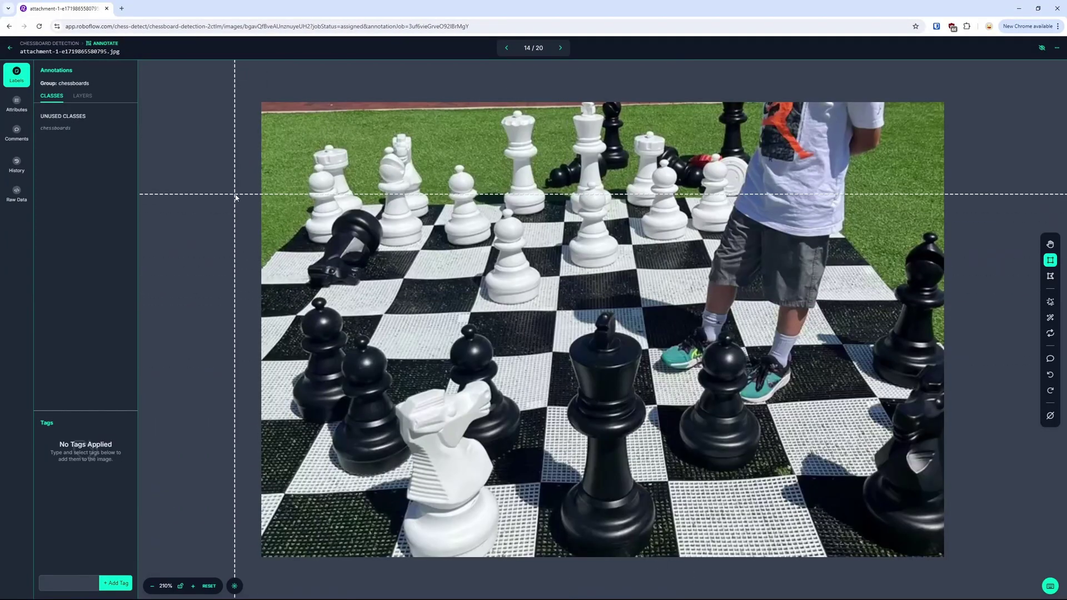
Page forward through the remaining annotation images toward image 20 of 20.
{"action": "key", "text": "Right"}
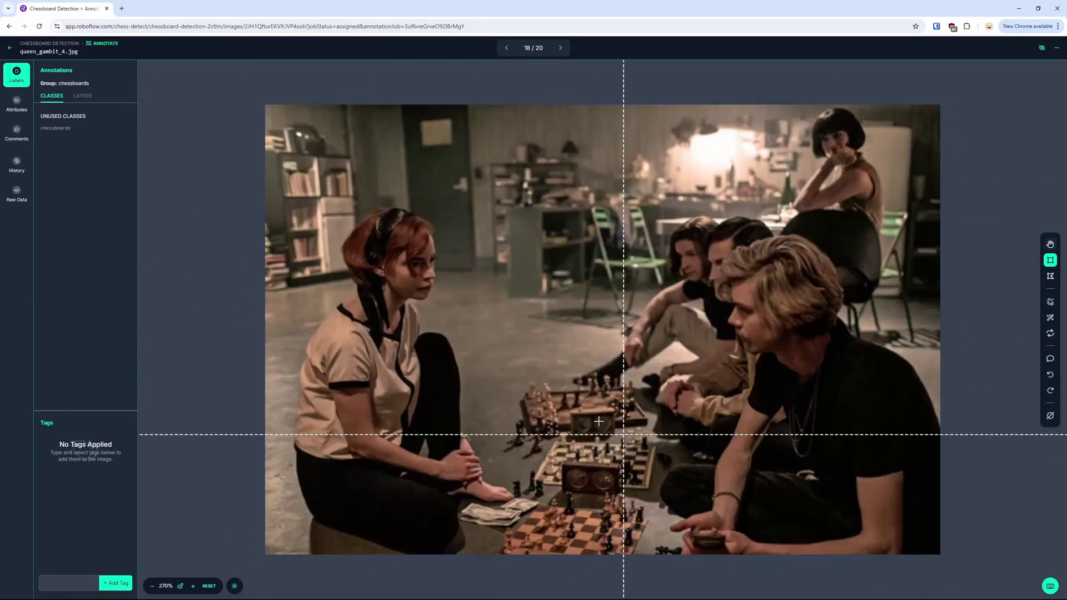
{"action": "key", "text": "Right"}
{"action": "key", "text": "Right"}
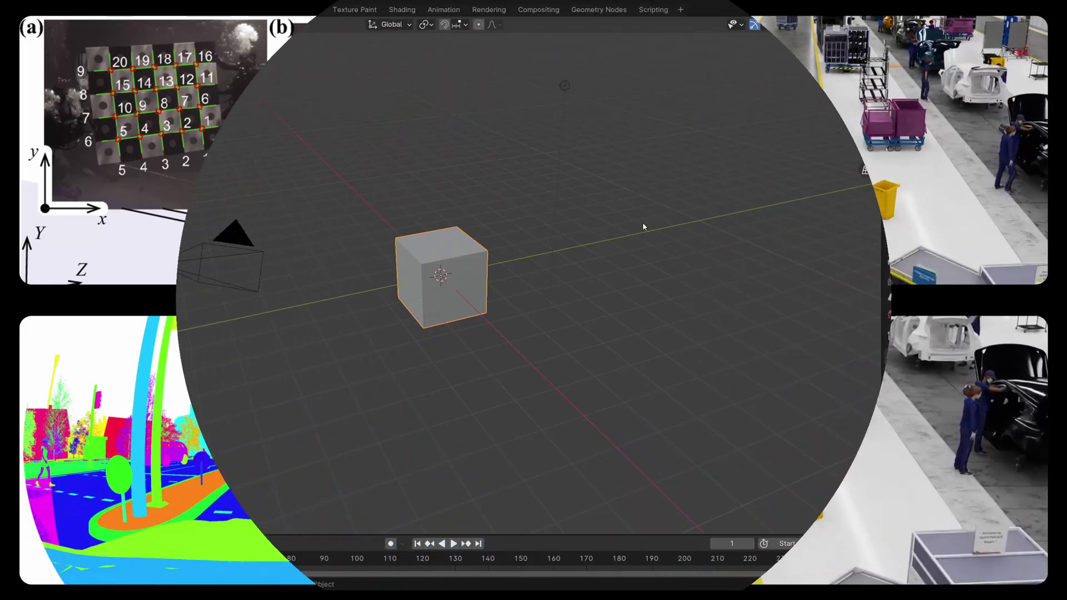
In orthographic front view, add the product-spec reference image and place it above the cube.
{"action": "key", "text": "ctrl+KP_3"}
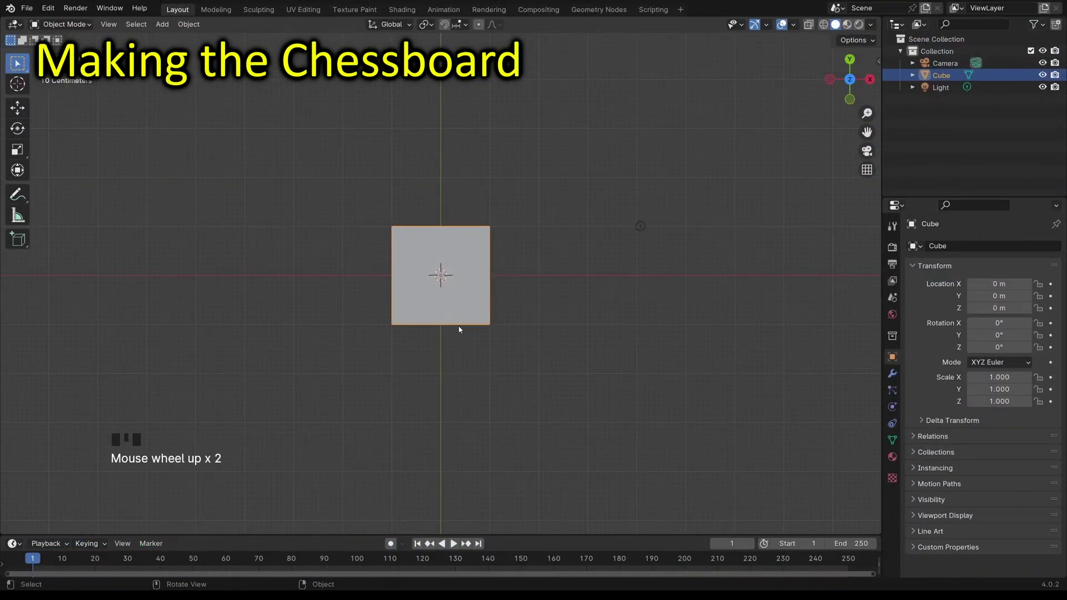
{"action": "key", "text": "shift+a"}
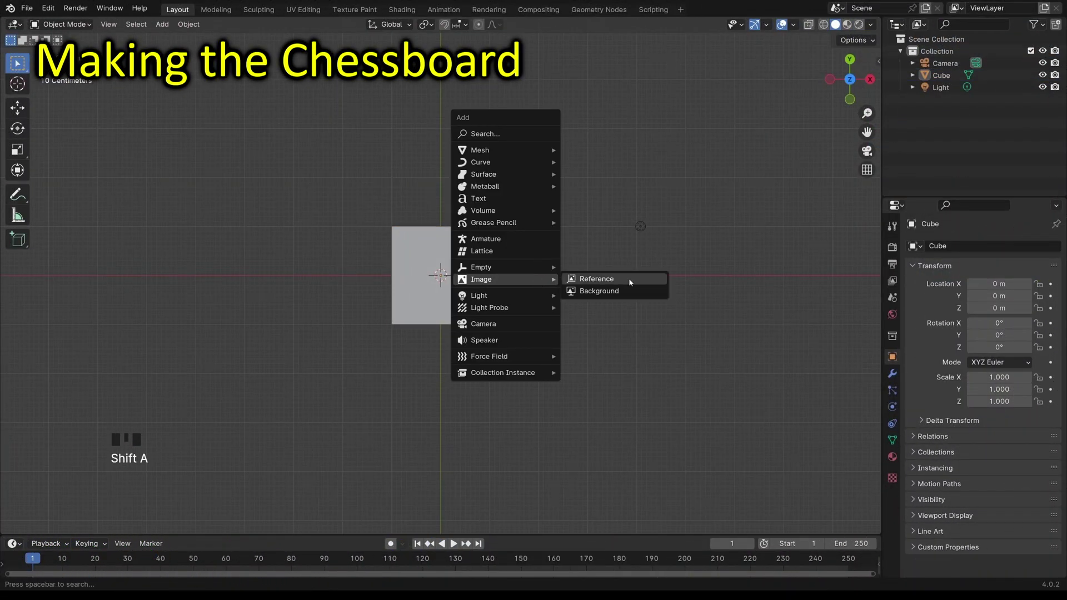
{"action": "left_click", "coordinate": [627, 280]}
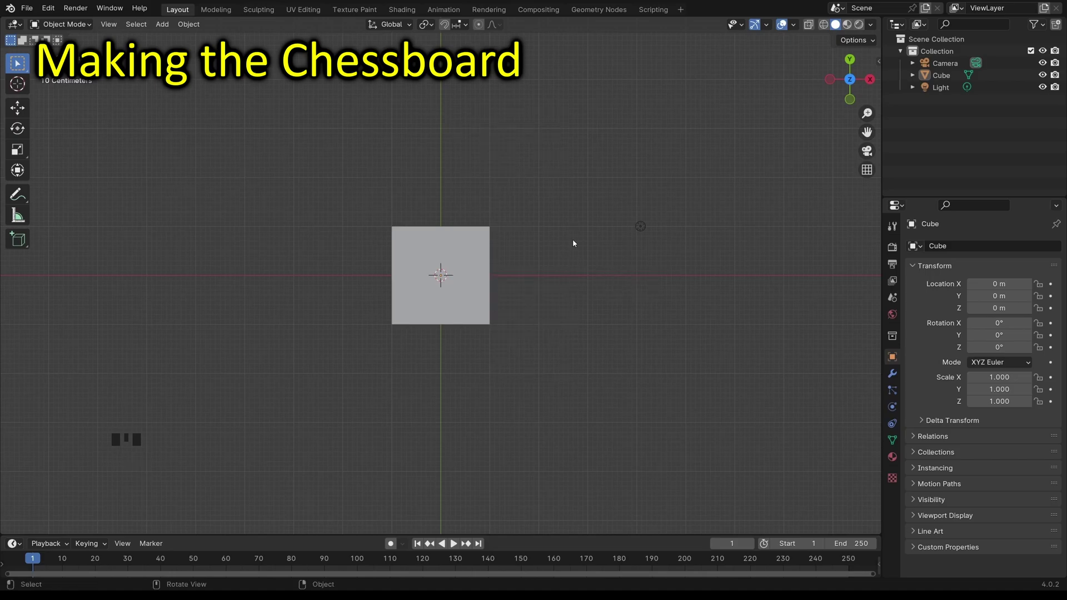
{"action": "key", "text": "g"}
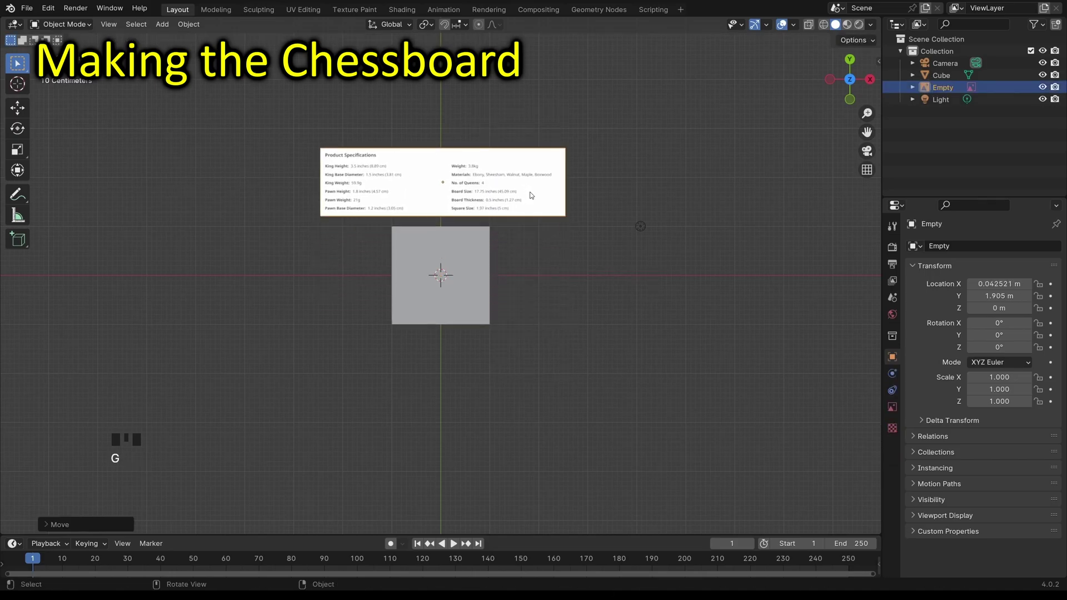
{"action": "scroll", "coordinate": [572, 284], "scroll_direction": "up", "scroll_amount": 3}
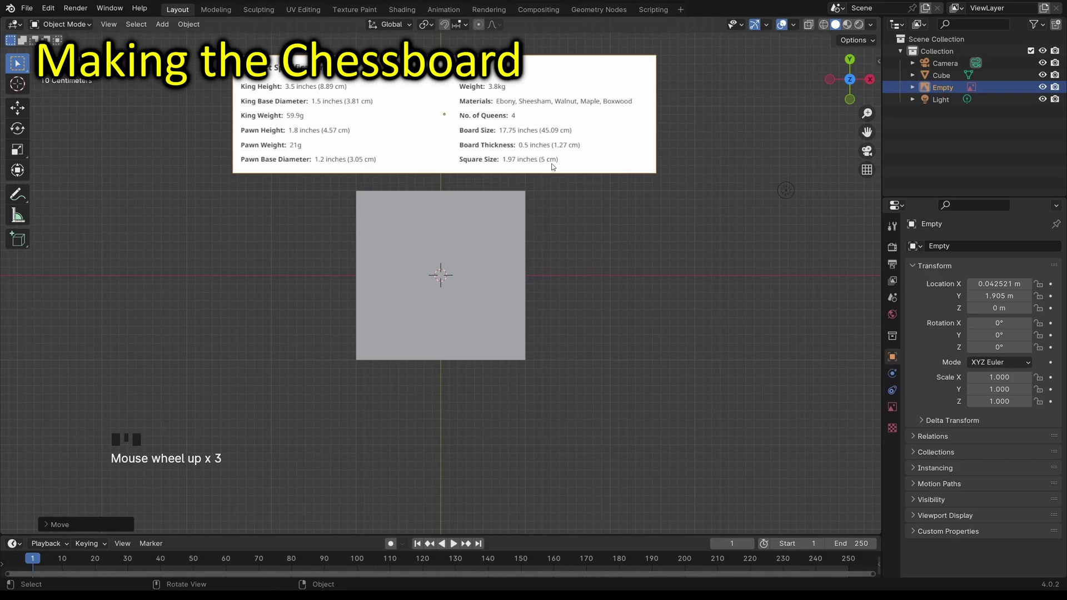
Place the chessboard reference photo over the cube-turned-board and select its inset top face.
{"action": "left_click", "coordinate": [440, 275]}
{"action": "key", "text": "shift+a"}
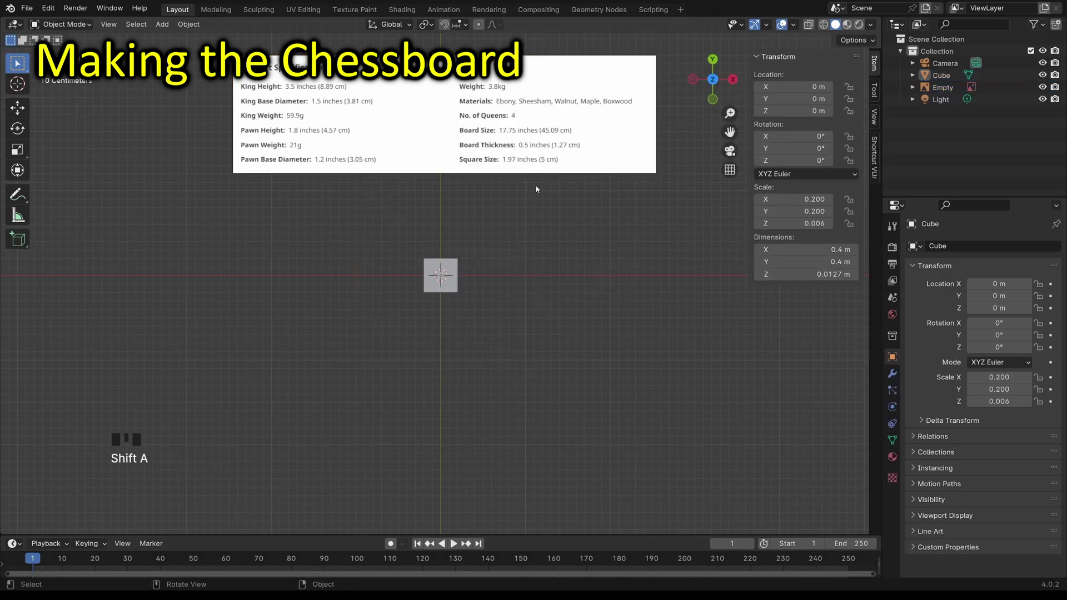
{"action": "scroll", "coordinate": [441, 275], "scroll_direction": "up", "scroll_amount": 9}
{"action": "key", "text": "g"}
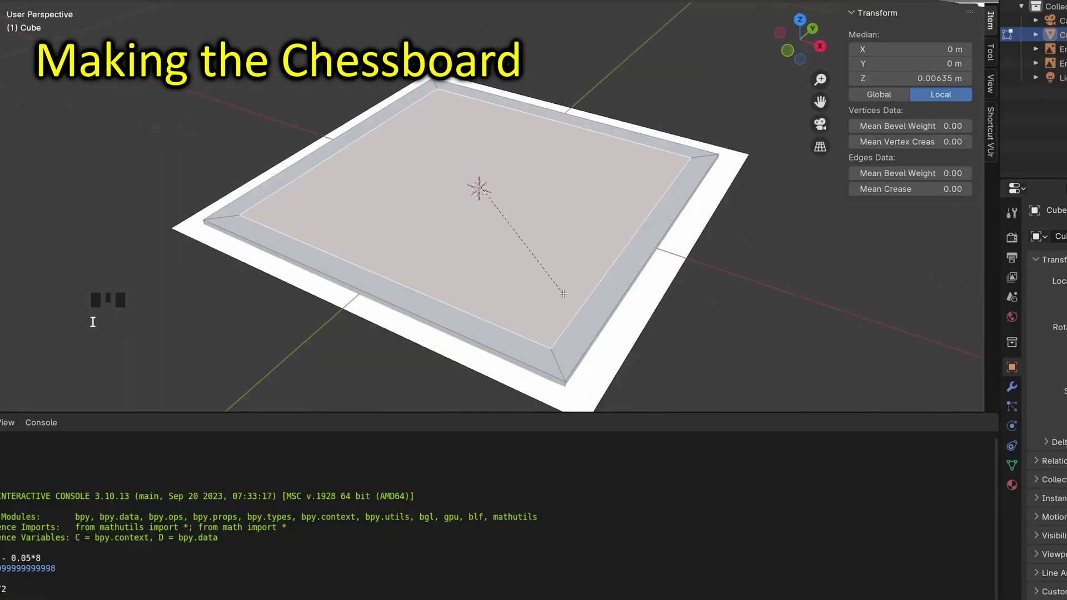
{"action": "middle_click_drag", "start_coordinate": [564, 292], "coordinate": [570, 324]}
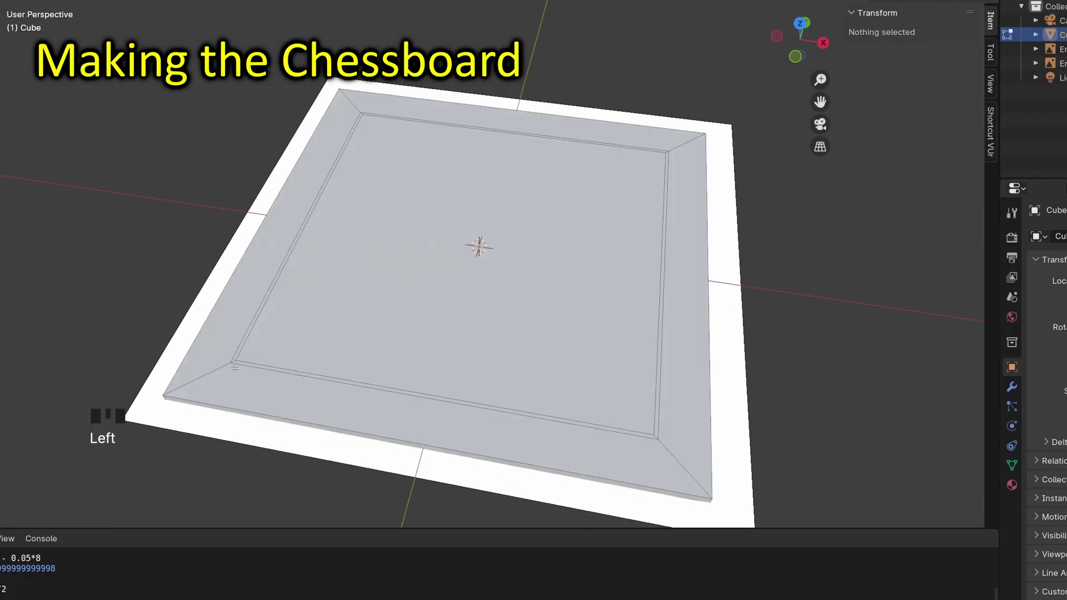
{"action": "middle_click_drag", "start_coordinate": [479, 250], "coordinate": [488, 267]}
{"action": "left_click", "coordinate": [507, 327]}
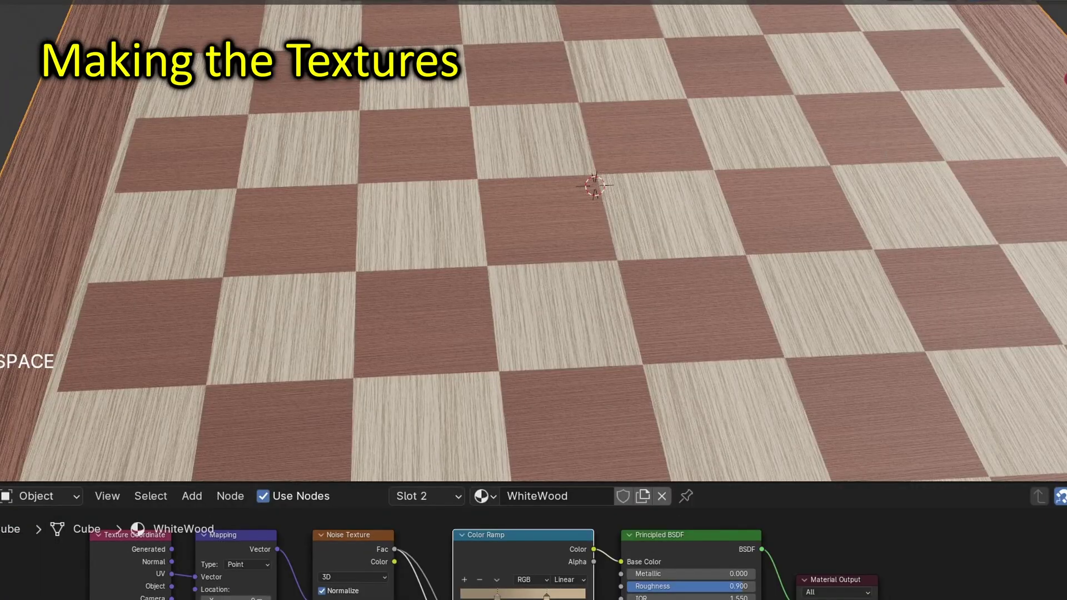
{"action": "scroll", "coordinate": [732, 326], "scroll_direction": "down", "scroll_amount": 3}
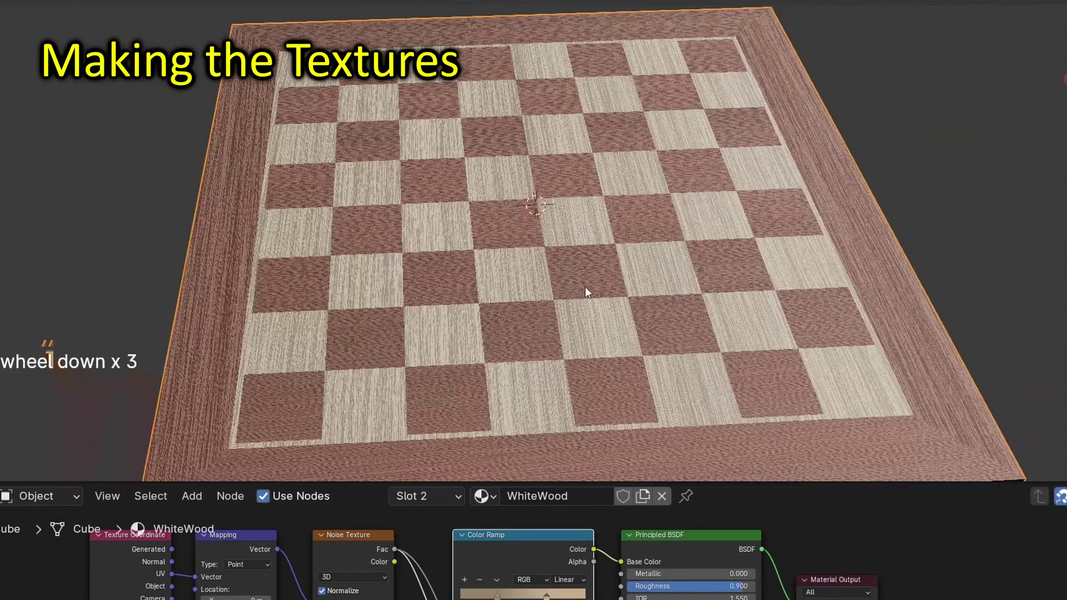
Orbit to view the whole wood-checkered board and its pieces at an angle.
{"action": "middle_click_drag", "start_coordinate": [643, 352], "coordinate": [700, 390]}
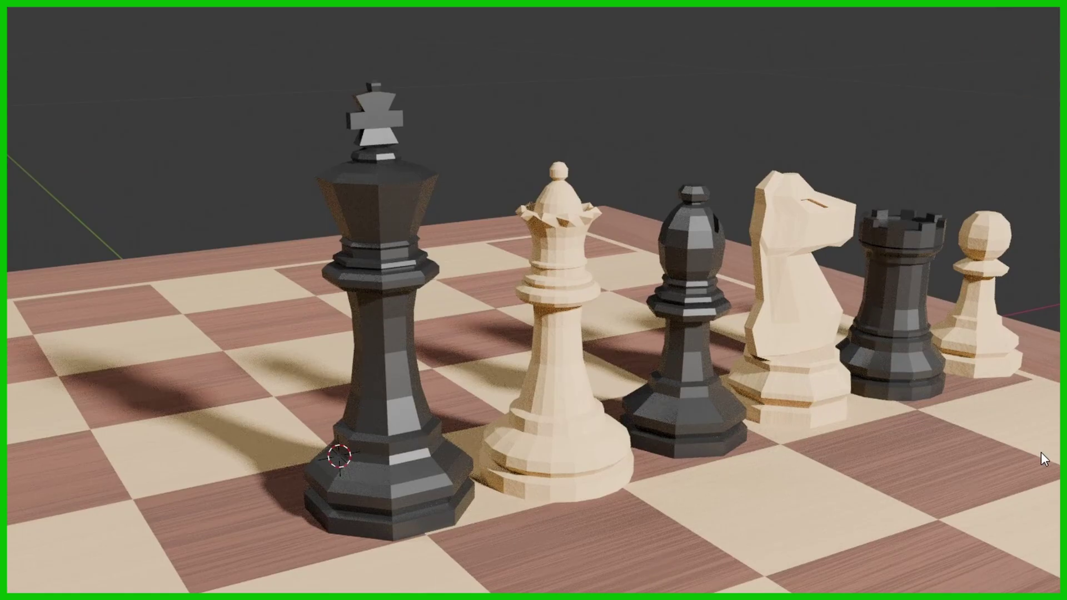
Orbit in and out around the stand-in pieces, then switch to camera view.
{"action": "middle_click_drag", "start_coordinate": [1041, 452], "coordinate": [714, 408]}
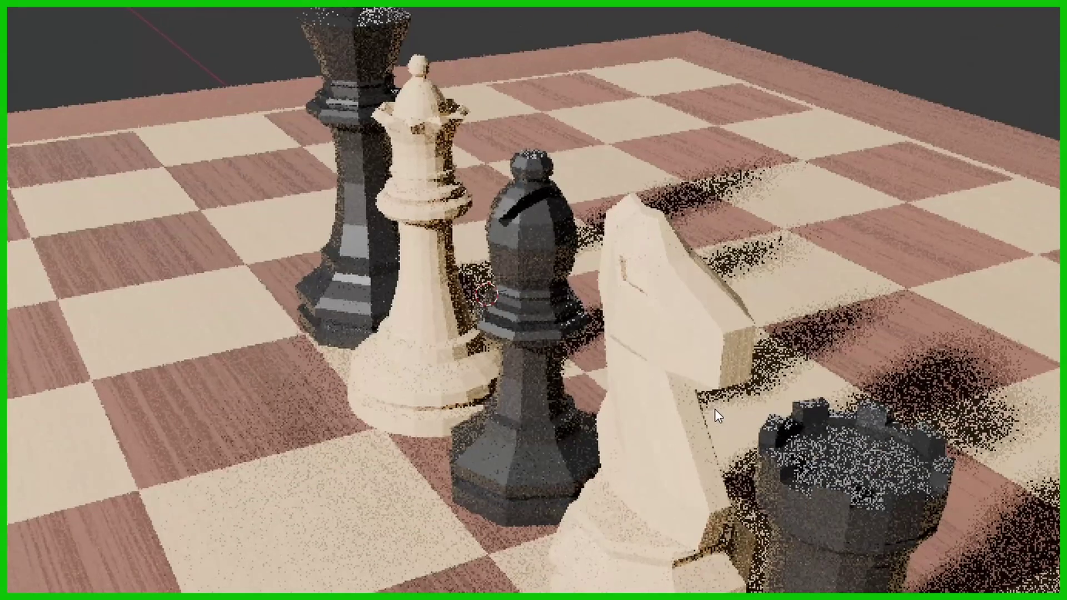
{"action": "scroll", "coordinate": [714, 409], "scroll_direction": "down", "scroll_amount": 4}
{"action": "middle_click_drag", "start_coordinate": [943, 492], "coordinate": [720, 520]}
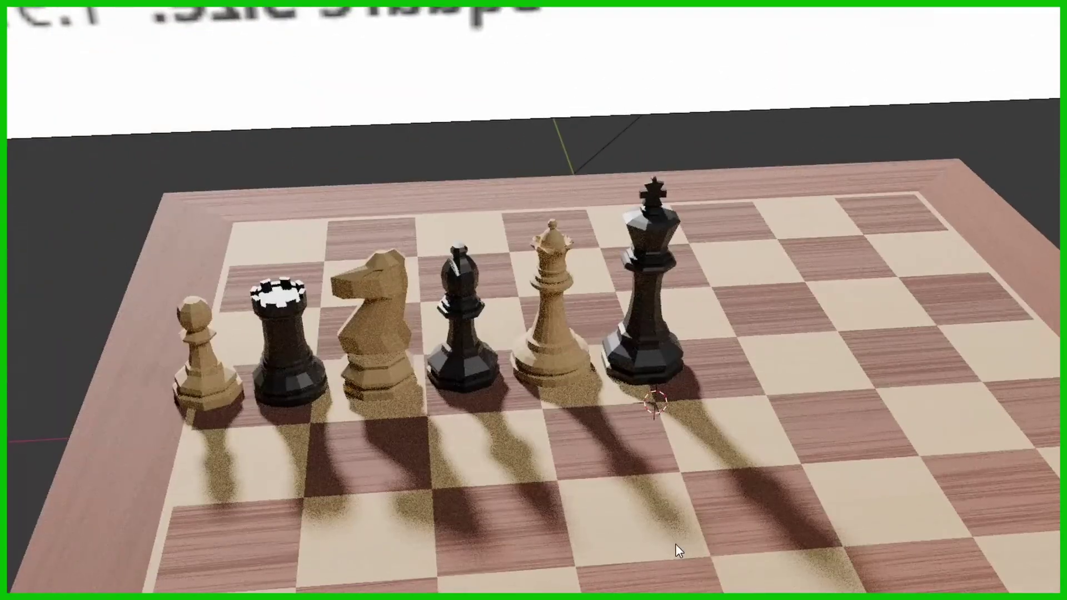
{"action": "scroll", "coordinate": [675, 543], "scroll_direction": "up", "scroll_amount": 2}
{"action": "scroll", "coordinate": [599, 483], "scroll_direction": "up", "scroll_amount": 2}
{"action": "scroll", "coordinate": [703, 545], "scroll_direction": "up", "scroll_amount": 2}
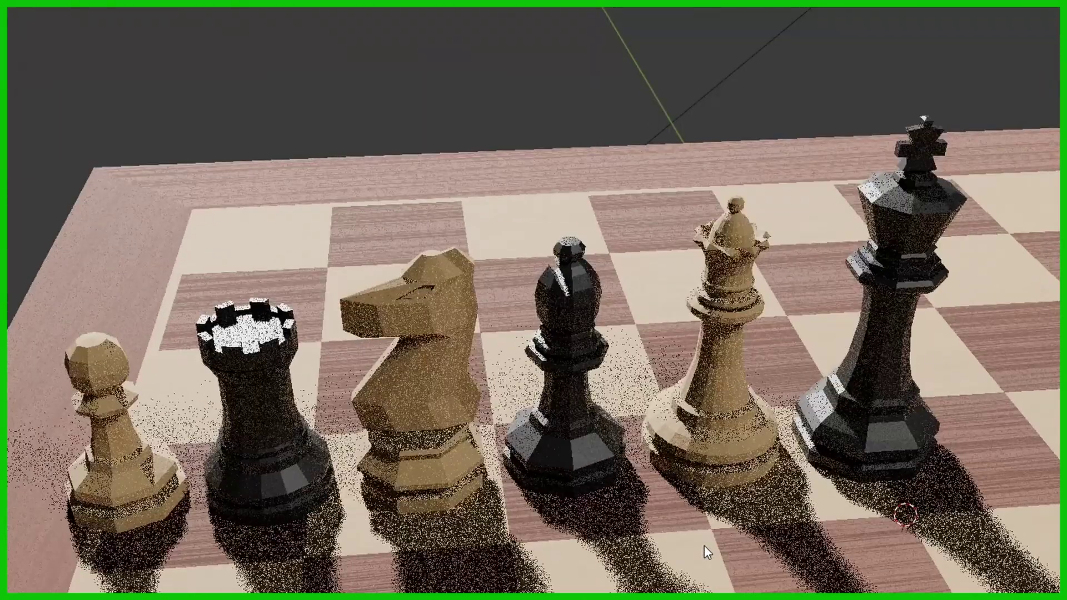
{"action": "scroll", "coordinate": [903, 571], "scroll_direction": "down", "scroll_amount": 2}
{"action": "key", "text": "KP_0"}
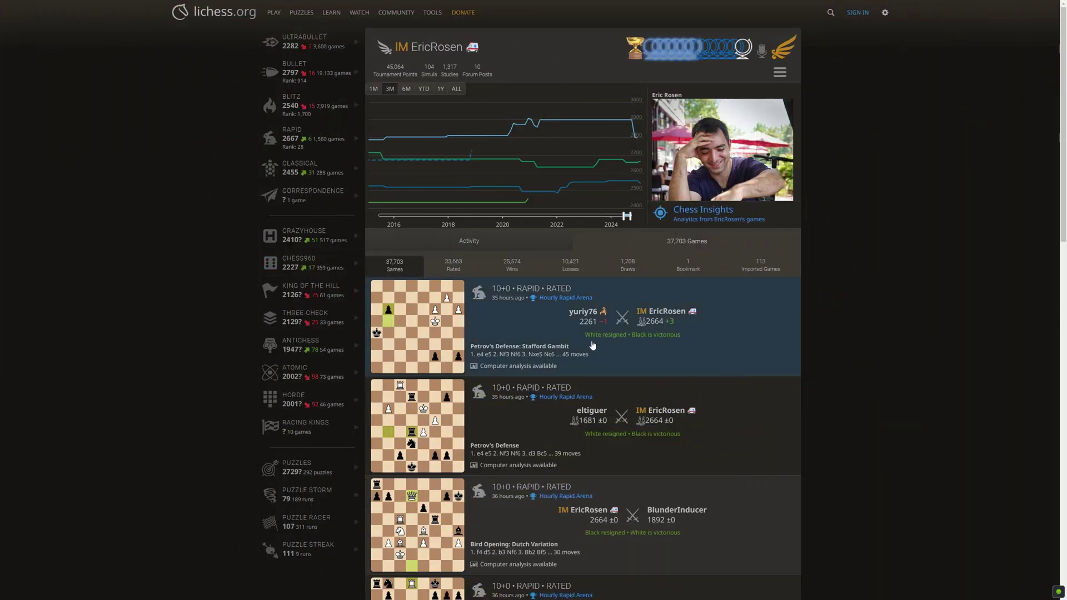
Open the top listed game's analysis and select its entire annotated PGN.
{"action": "left_click", "coordinate": [729, 332]}
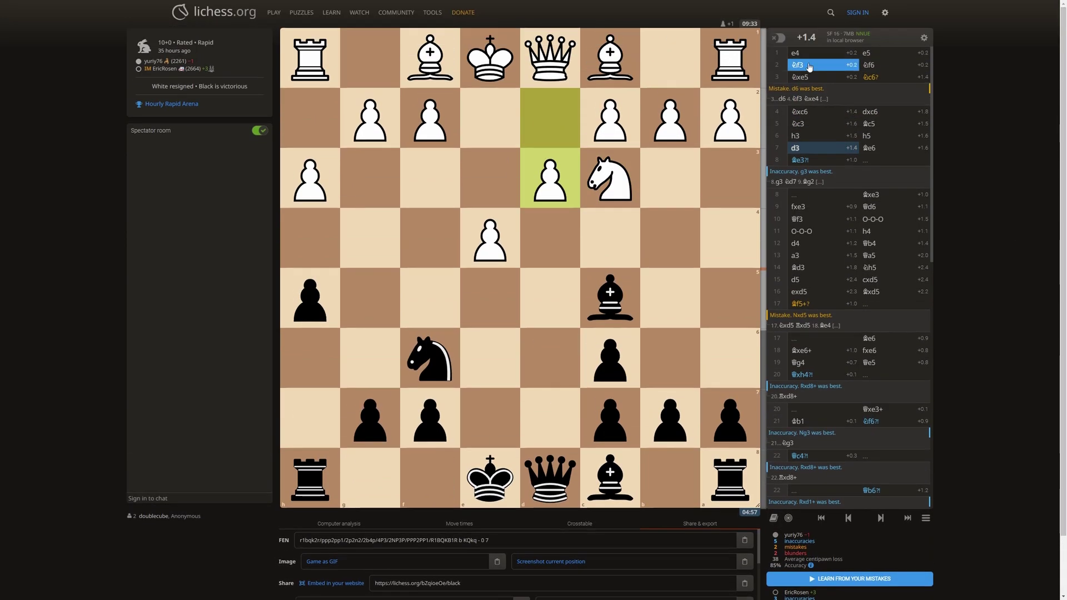
{"action": "scroll", "coordinate": [533, 334], "scroll_direction": "down", "scroll_amount": 3}
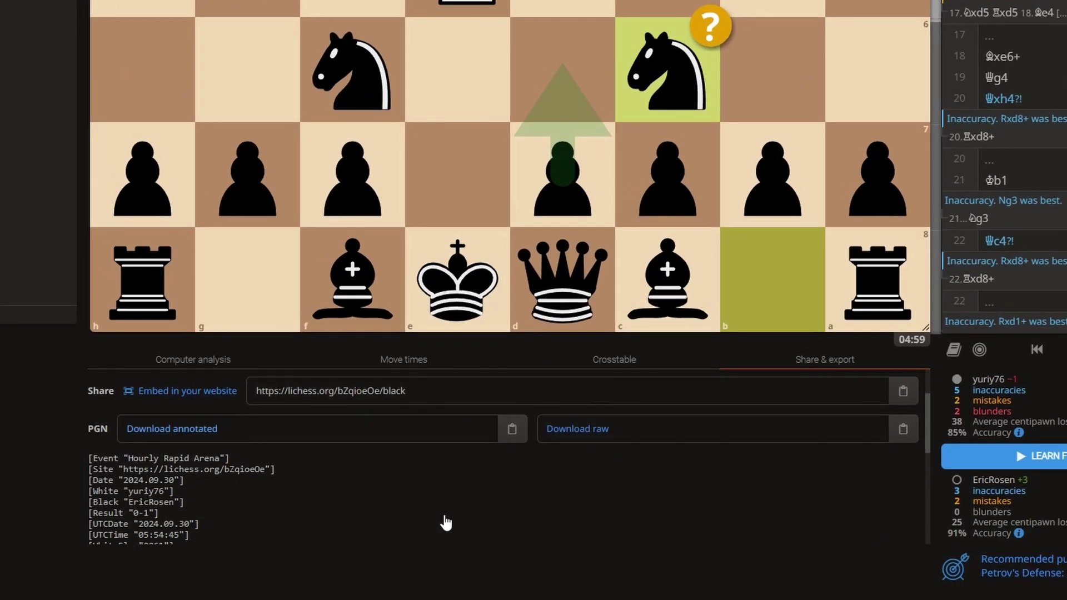
{"action": "scroll", "coordinate": [447, 500], "scroll_direction": "down", "scroll_amount": 2}
{"action": "scroll", "coordinate": [392, 472], "scroll_direction": "down", "scroll_amount": 3}
{"action": "left_click_drag", "start_coordinate": [90, 410], "coordinate": [484, 534]}
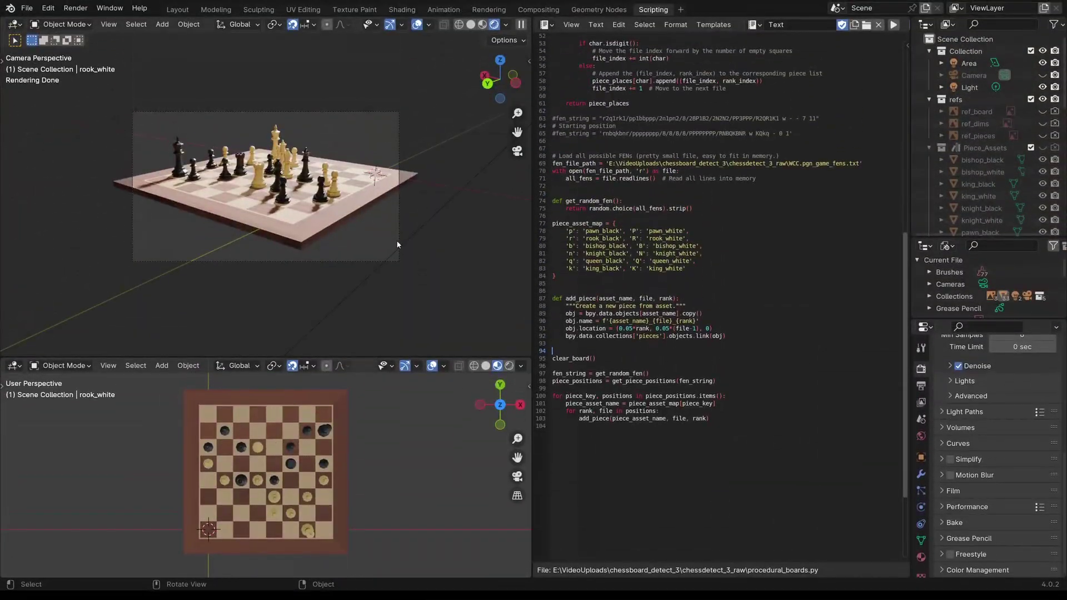
{"action": "scroll", "coordinate": [258, 219], "scroll_direction": "up", "scroll_amount": 2}
{"action": "scroll", "coordinate": [244, 218], "scroll_direction": "up", "scroll_amount": 1}
{"action": "scroll", "coordinate": [244, 218], "scroll_direction": "down", "scroll_amount": 1}
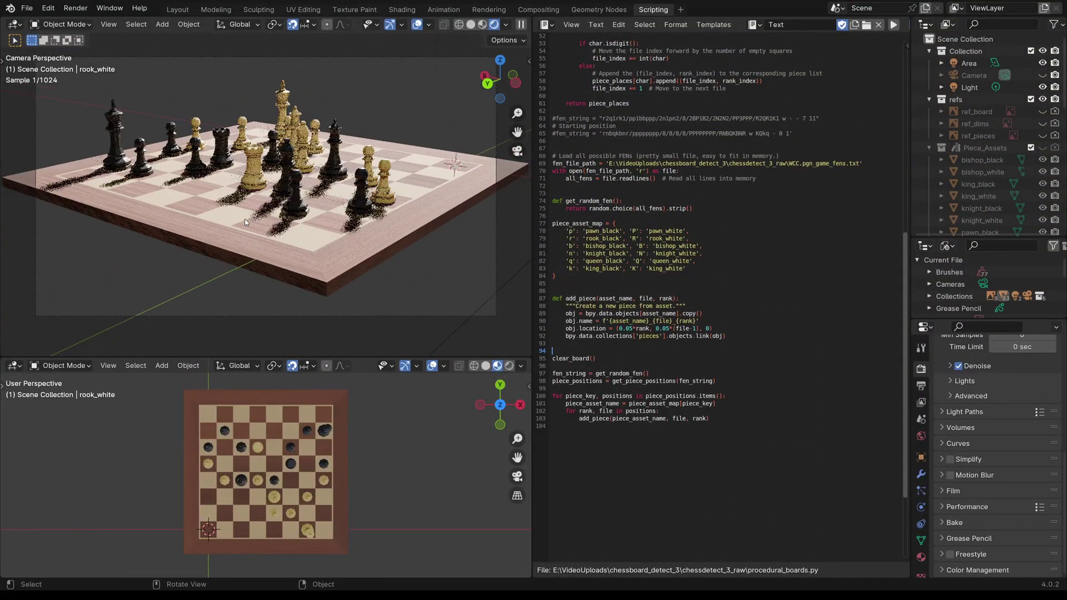
{"action": "scroll", "coordinate": [368, 216], "scroll_direction": "up", "scroll_amount": 1}
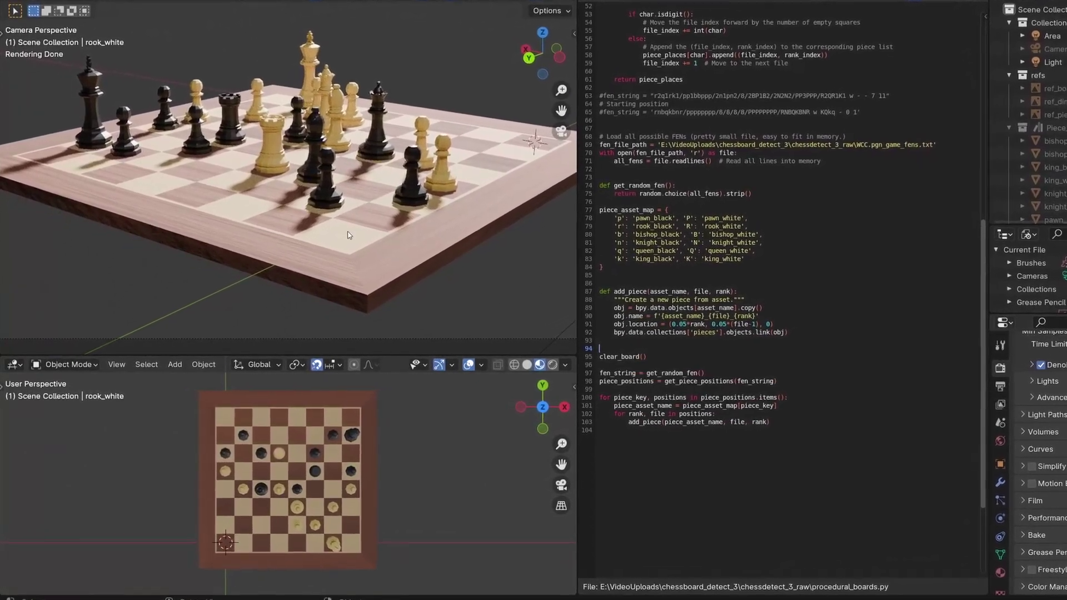
Rerun procedural_boards.py twice to place new random FEN piece positions.
{"action": "key", "text": "alt+p"}
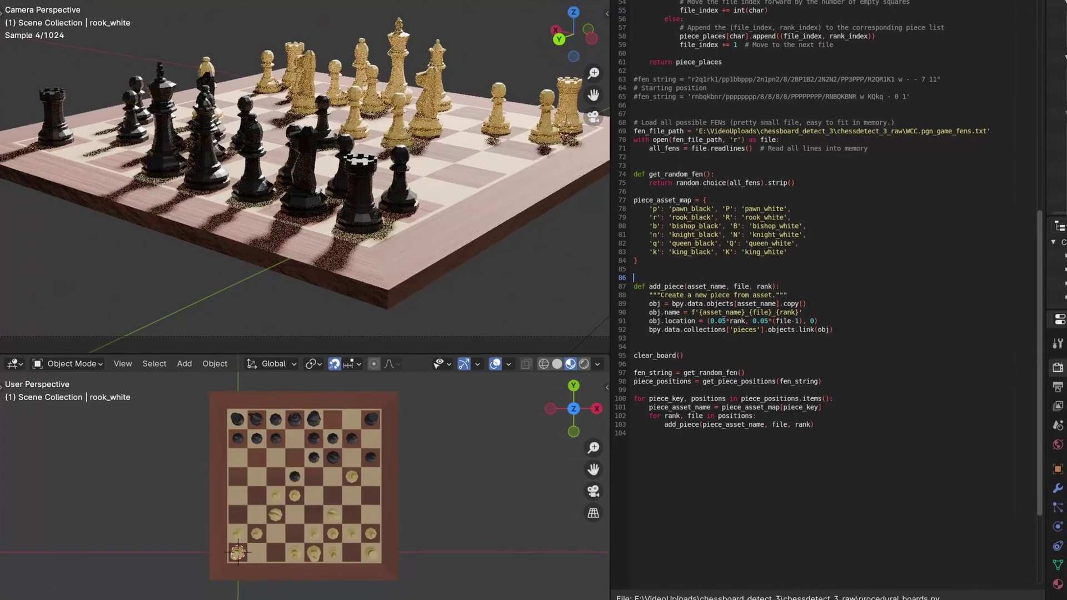
{"action": "key", "text": "alt+p"}
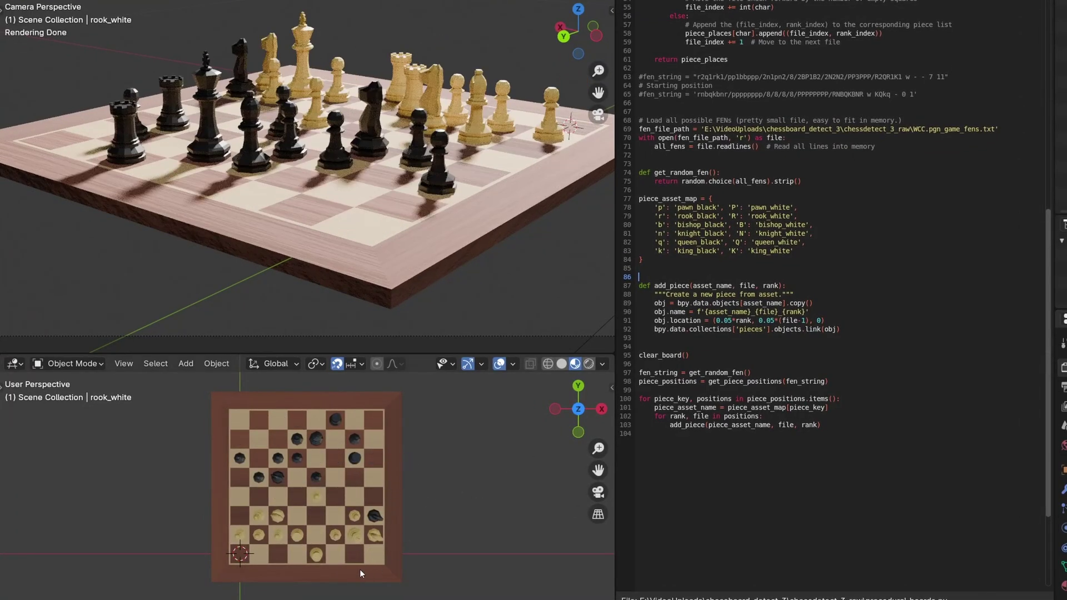
{"action": "scroll", "coordinate": [355, 568], "scroll_direction": "up", "scroll_amount": 1}
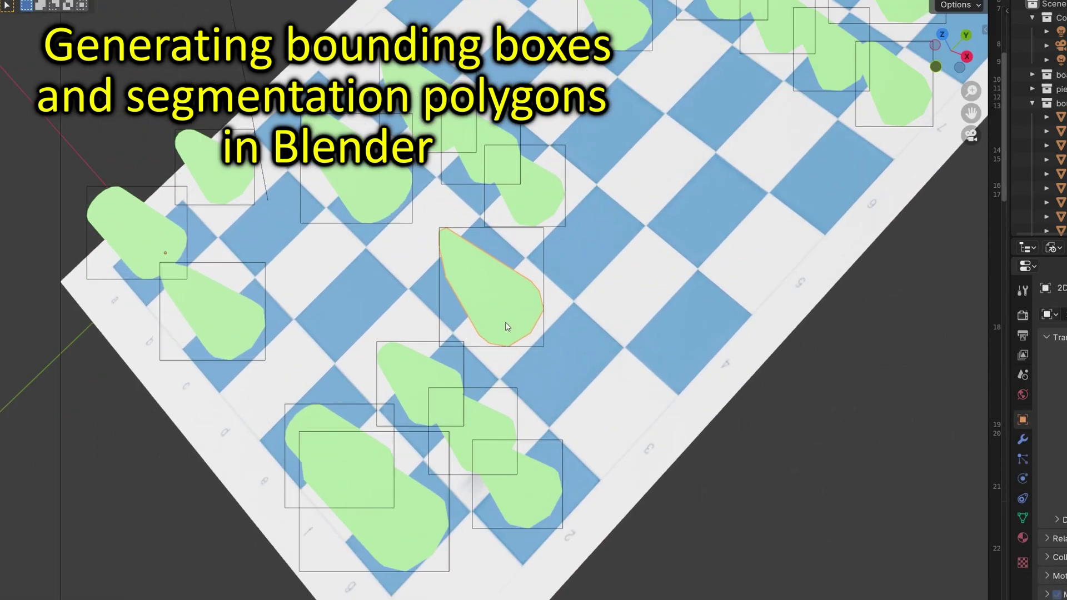
{"action": "scroll", "coordinate": [506, 326], "scroll_direction": "up", "scroll_amount": 3}
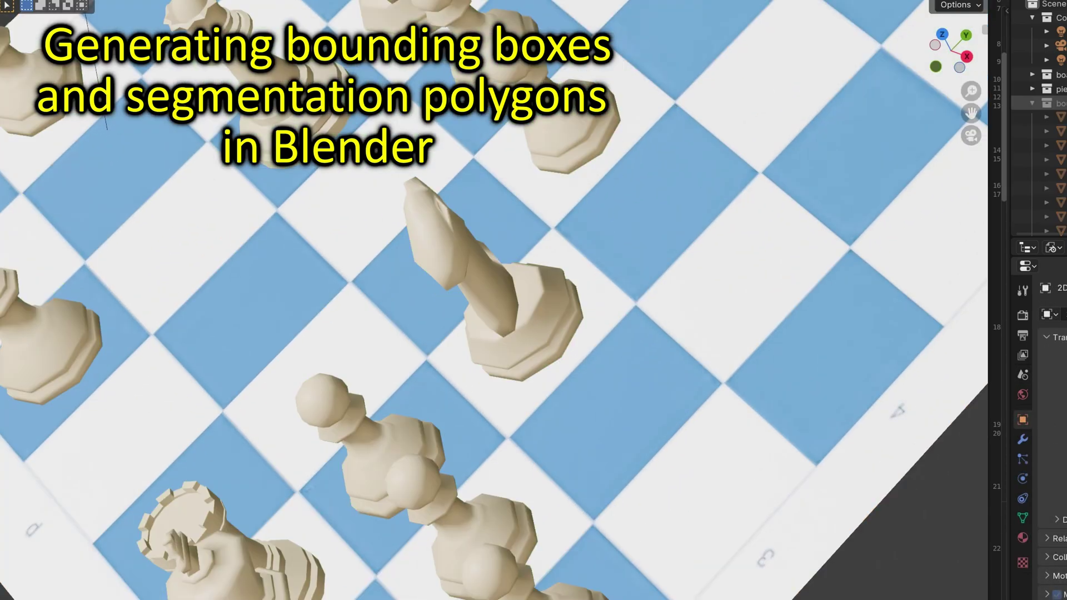
{"action": "scroll", "coordinate": [579, 279], "scroll_direction": "down", "scroll_amount": 5}
{"action": "scroll", "coordinate": [567, 275], "scroll_direction": "down", "scroll_amount": 3}
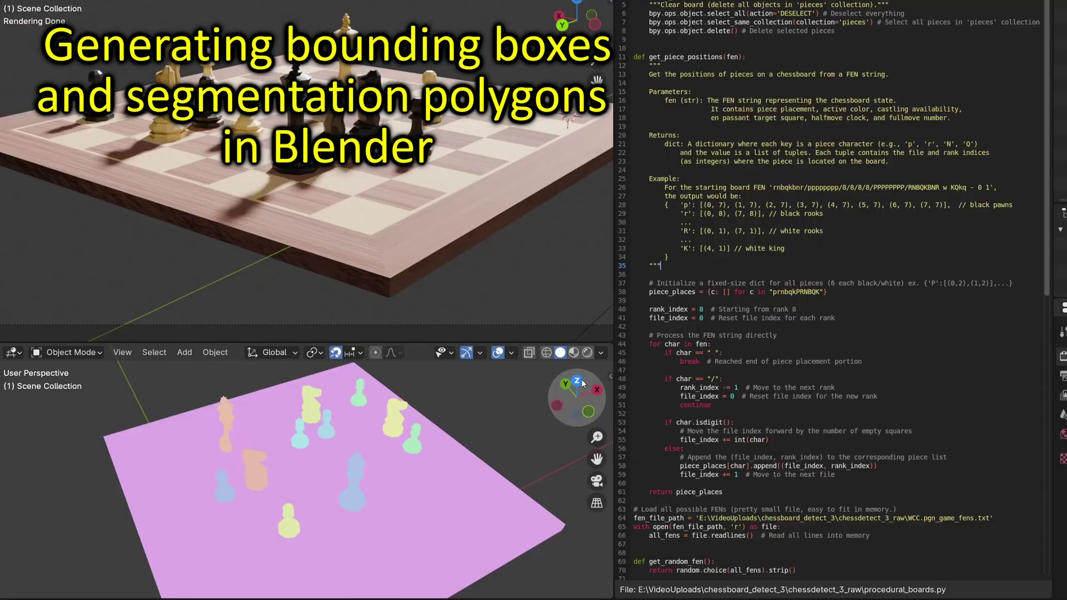
Set the lower viewport to Top view, pan the scene upward, and return to camera view.
{"action": "left_click", "coordinate": [578, 382]}
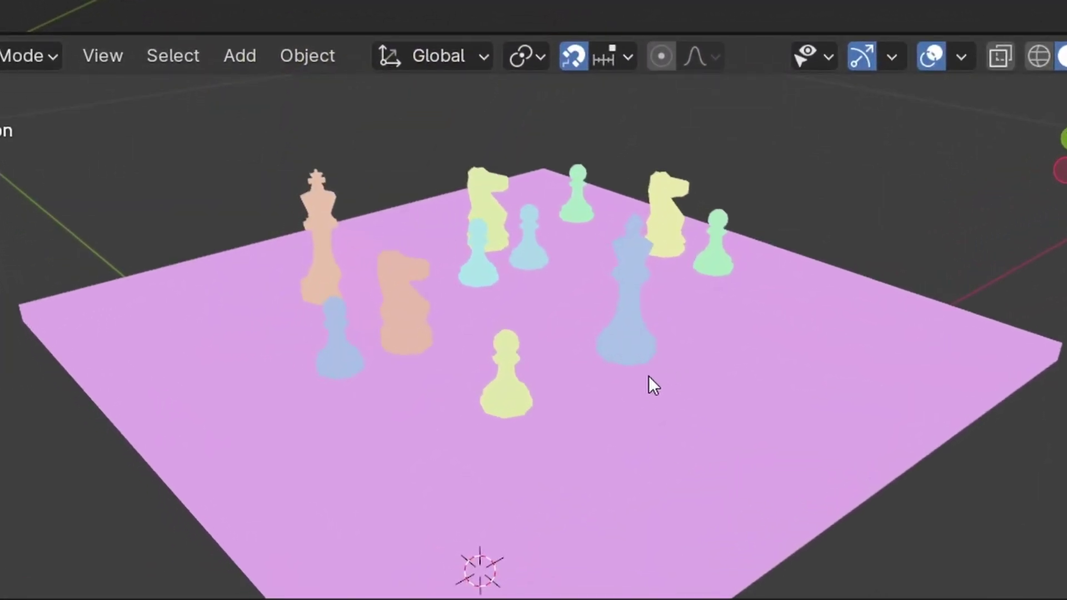
{"action": "middle_click_drag", "start_coordinate": [649, 375], "coordinate": [734, 285], "text": "shift"}
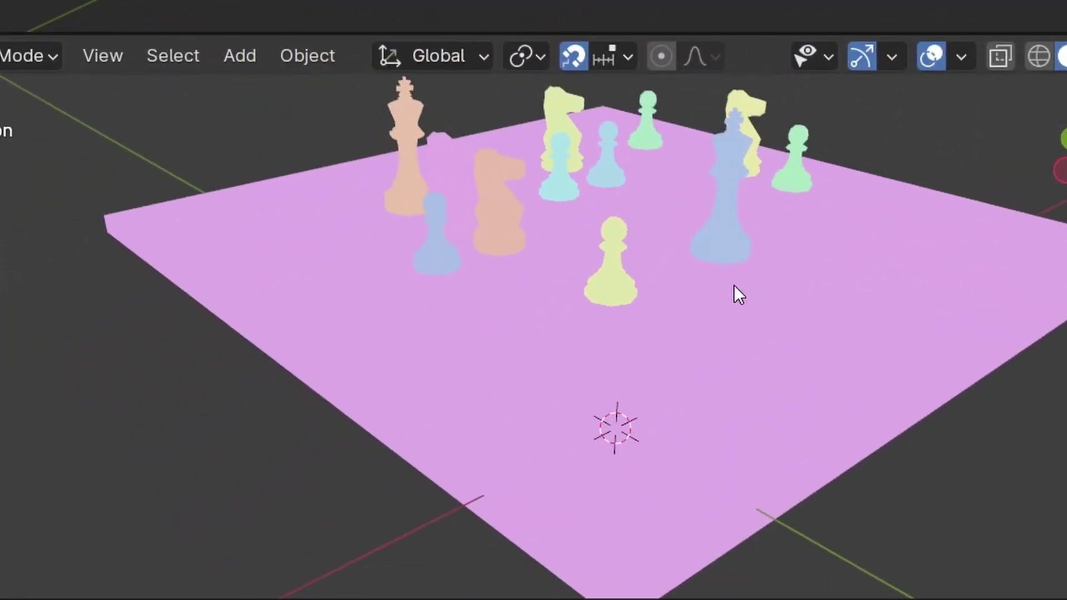
{"action": "key", "text": "KP_0"}
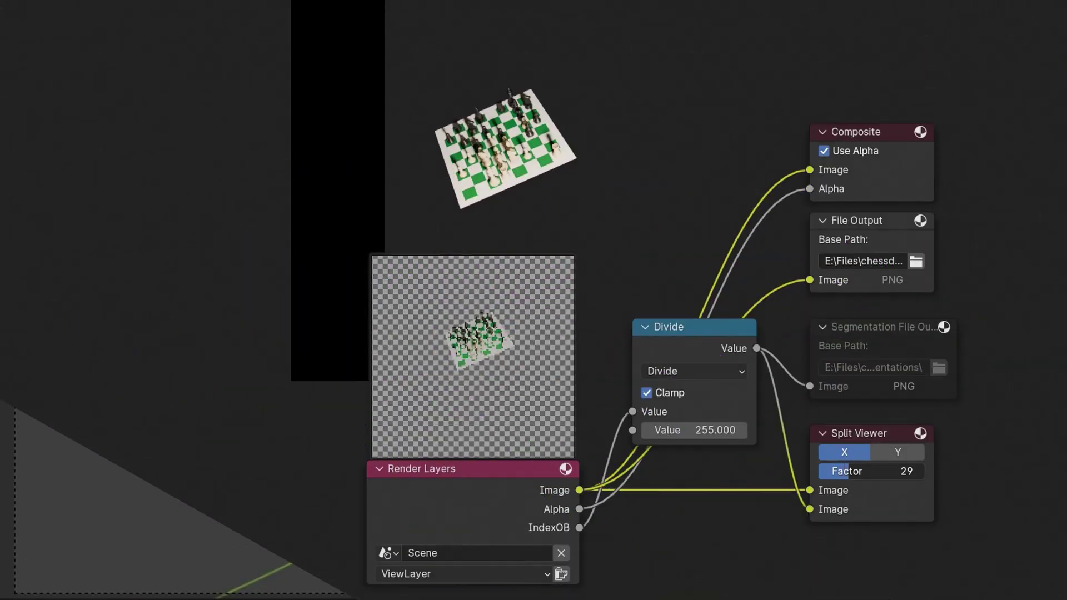
Drag the Split Viewer Factor from about 30 up to roughly 88.
{"action": "left_click_drag", "start_coordinate": [857, 471], "coordinate": [908, 471]}
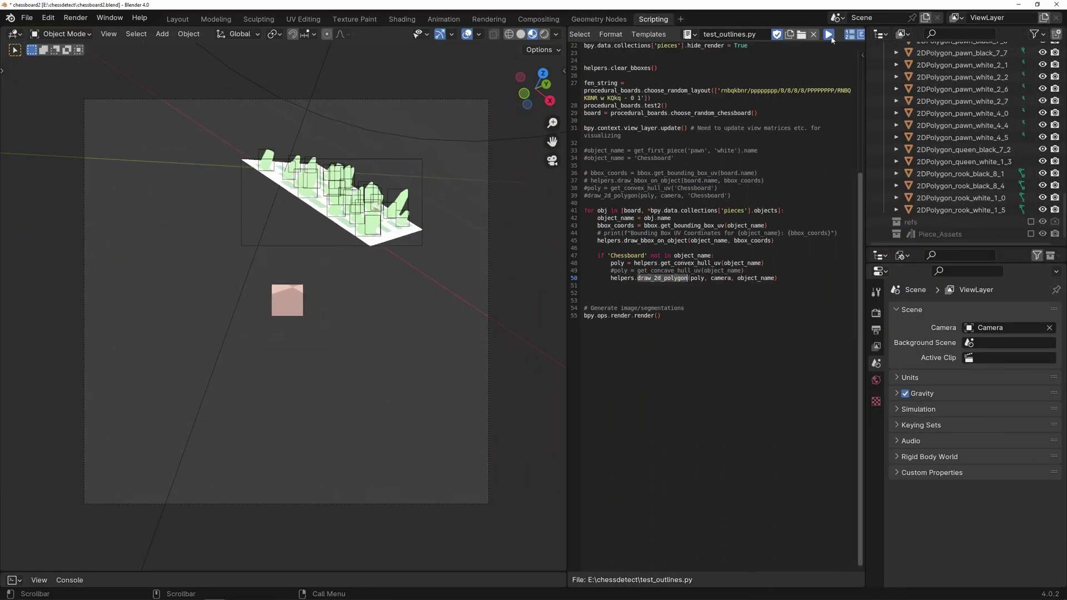
Run the outline script five times for new random boards, camera angles and bounding boxes.
{"action": "left_click", "coordinate": [830, 34]}
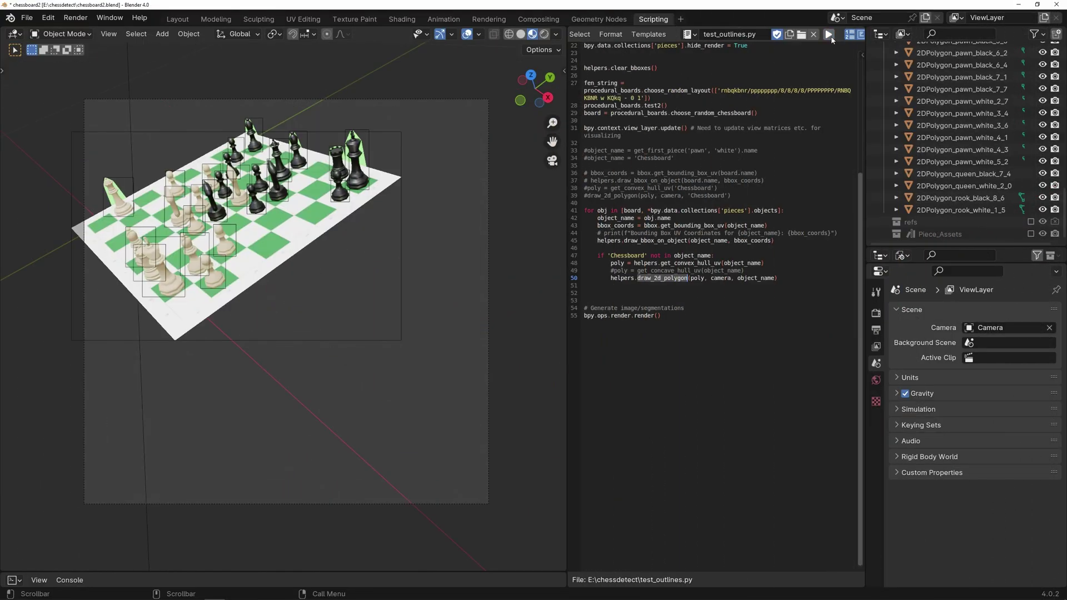
{"action": "left_click", "coordinate": [831, 37]}
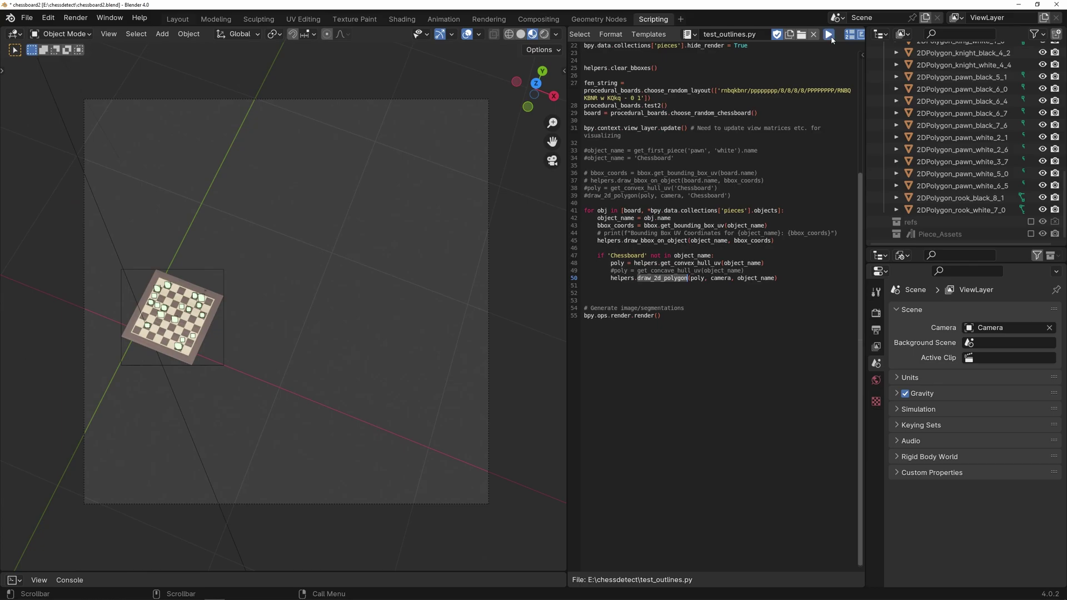
{"action": "left_click", "coordinate": [831, 36]}
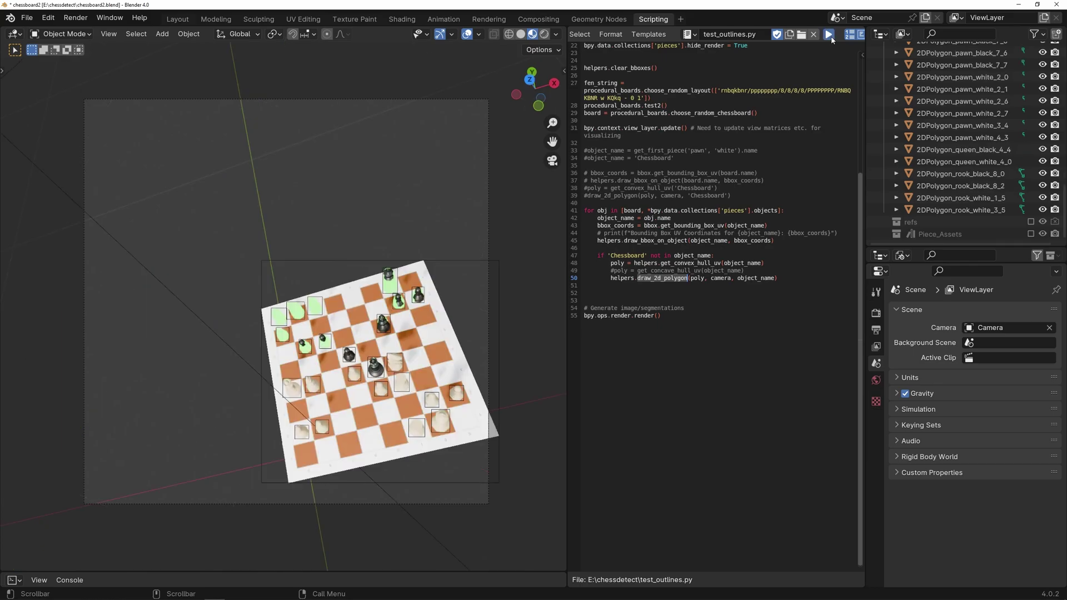
{"action": "left_click", "coordinate": [832, 37]}
{"action": "left_click", "coordinate": [831, 36]}
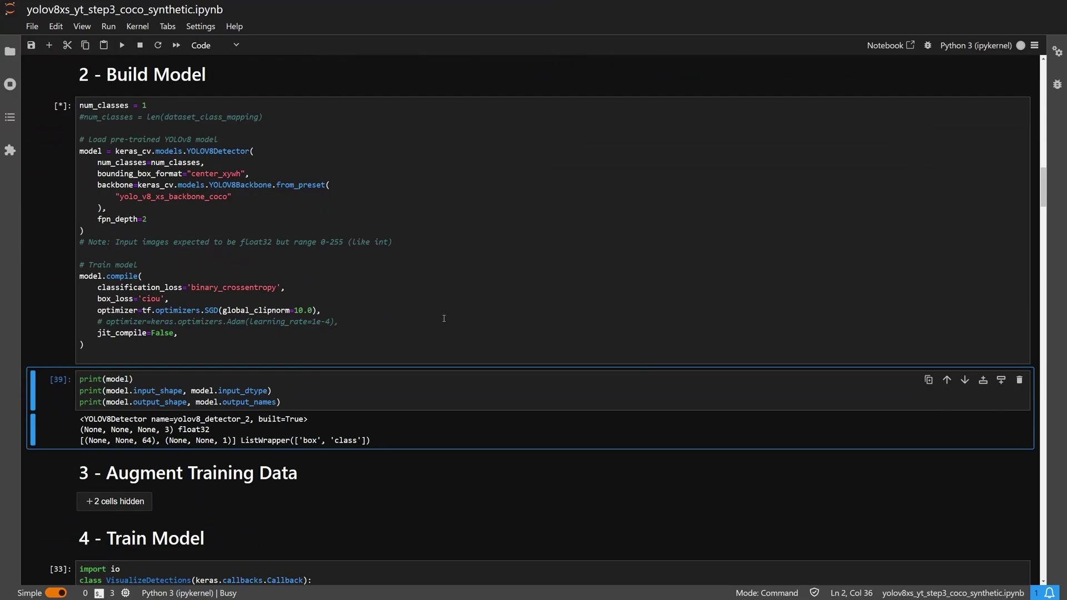
{"action": "scroll", "coordinate": [444, 318], "scroll_direction": "down", "scroll_amount": 5}
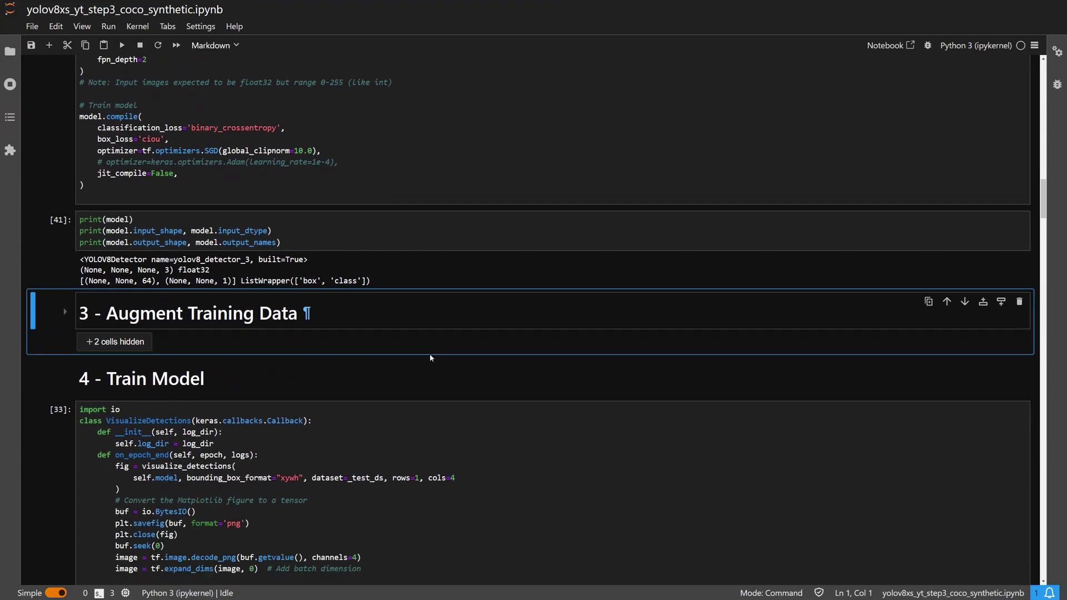
Place the cursor in cell [33]'s VisualizeDetections callback code to start editing it.
{"action": "left_click", "coordinate": [339, 387]}
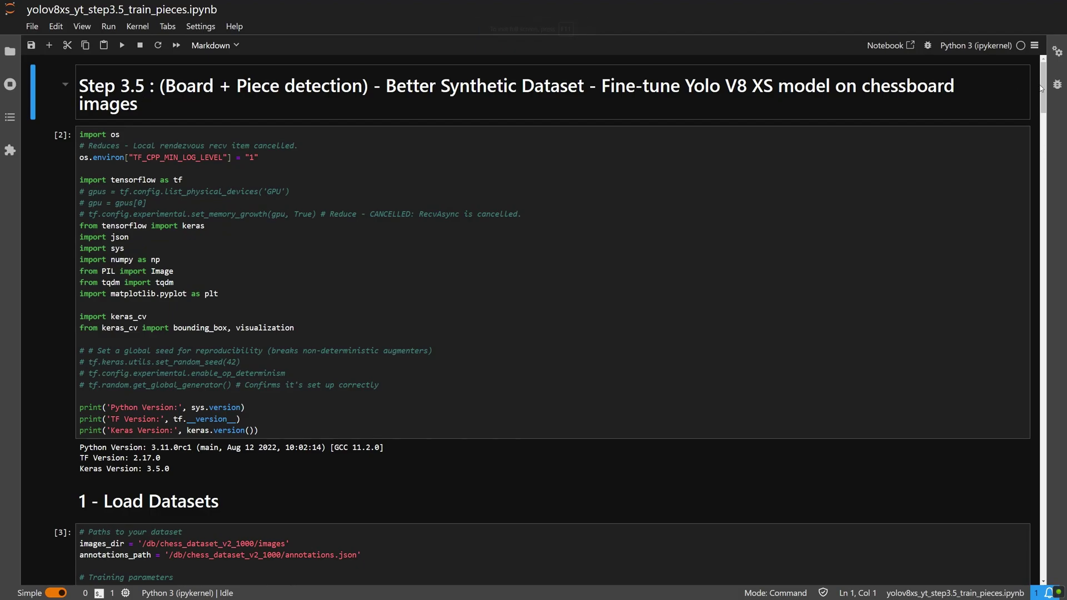
{"action": "left_click_drag", "start_coordinate": [1042, 88], "coordinate": [1043, 172]}
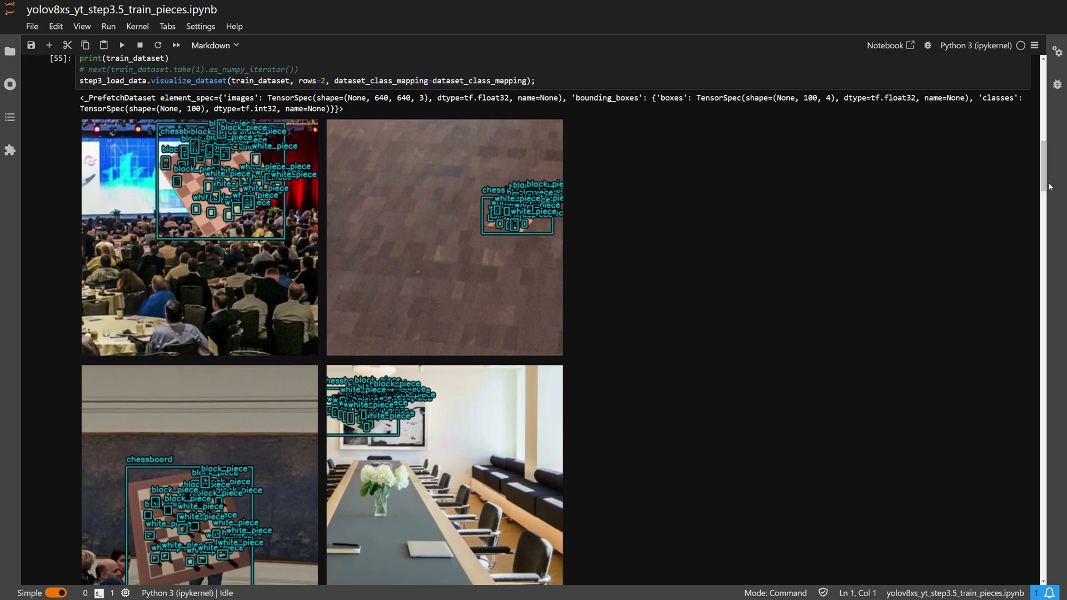
{"action": "left_click_drag", "start_coordinate": [1045, 179], "coordinate": [1059, 311]}
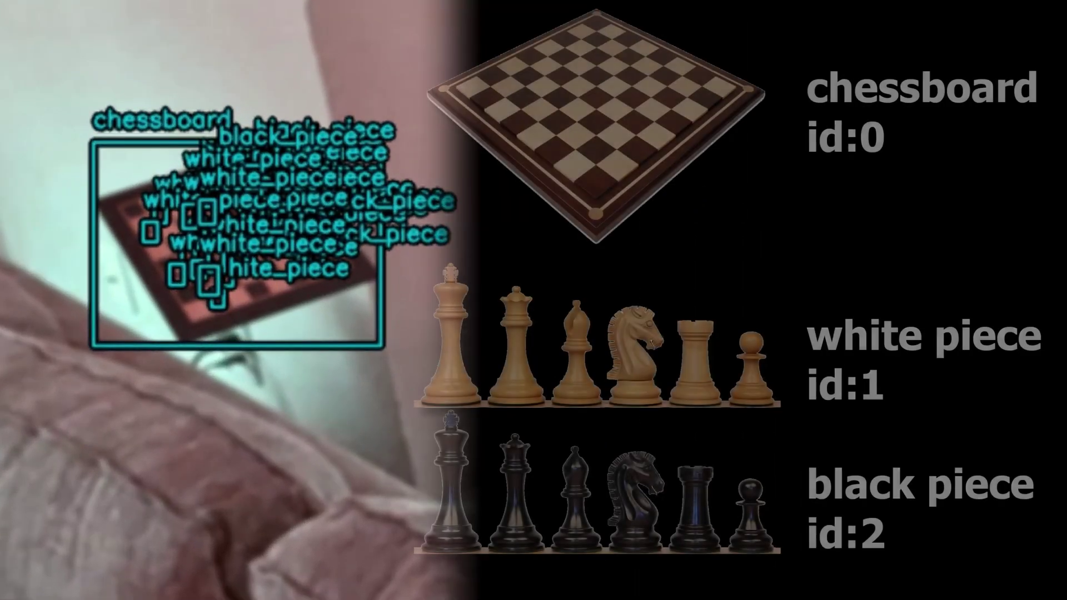